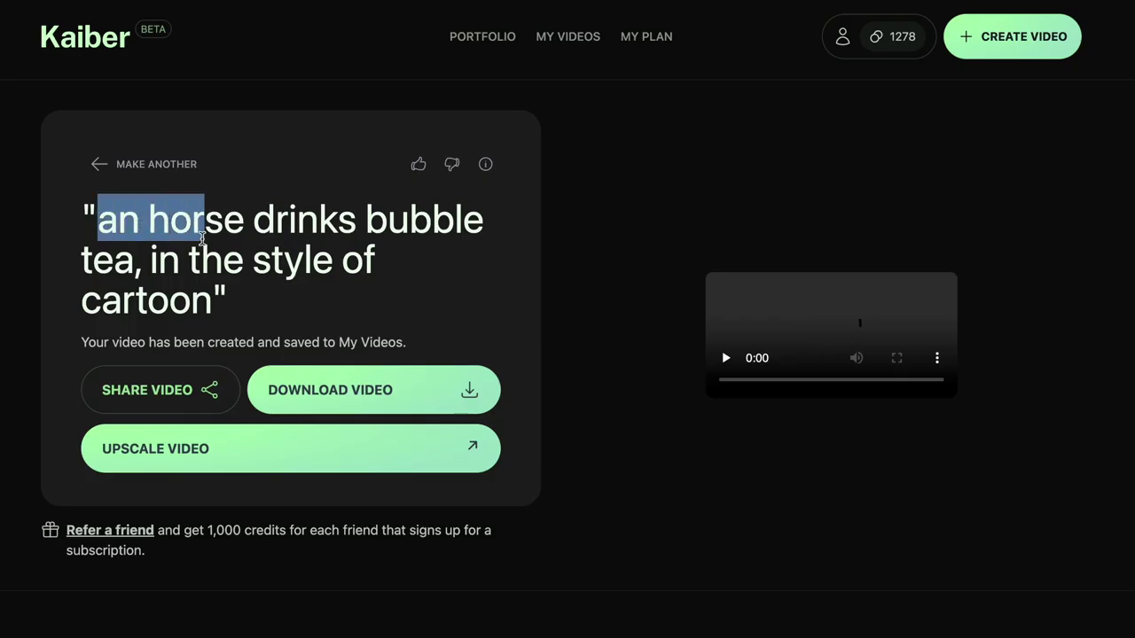
# Open the horse bubble tea MP4 from Downloads in QuickTime, enlarge it, then close it
pyautogui.moveTo(202, 238); pyautogui.dragTo(102, 212)
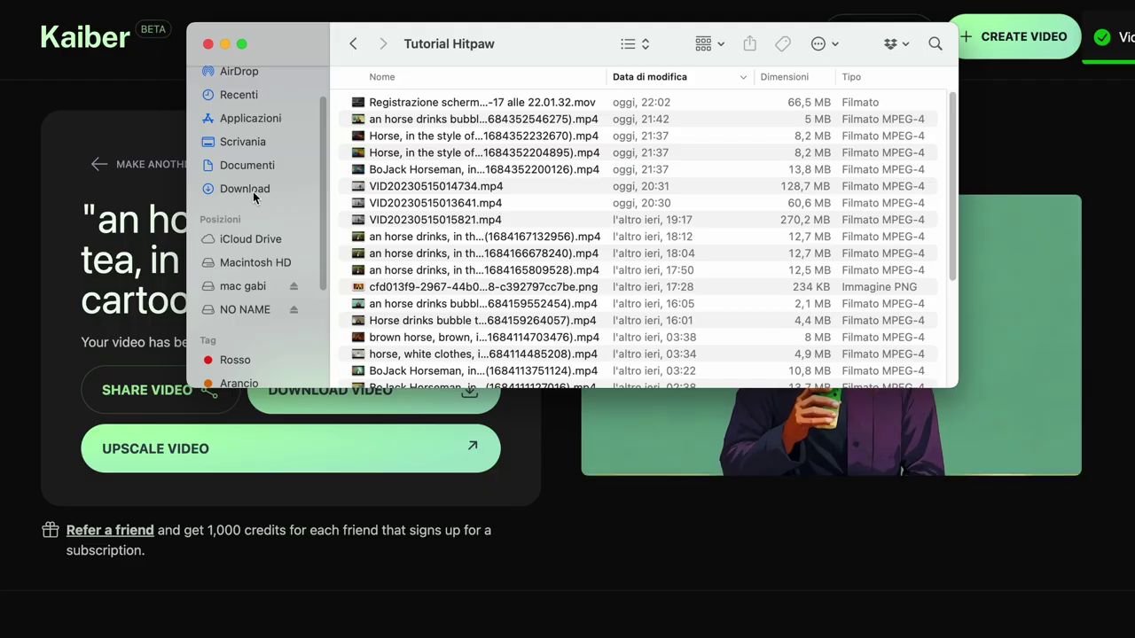
pyautogui.click(253, 195)
pyautogui.doubleClick(381, 117)
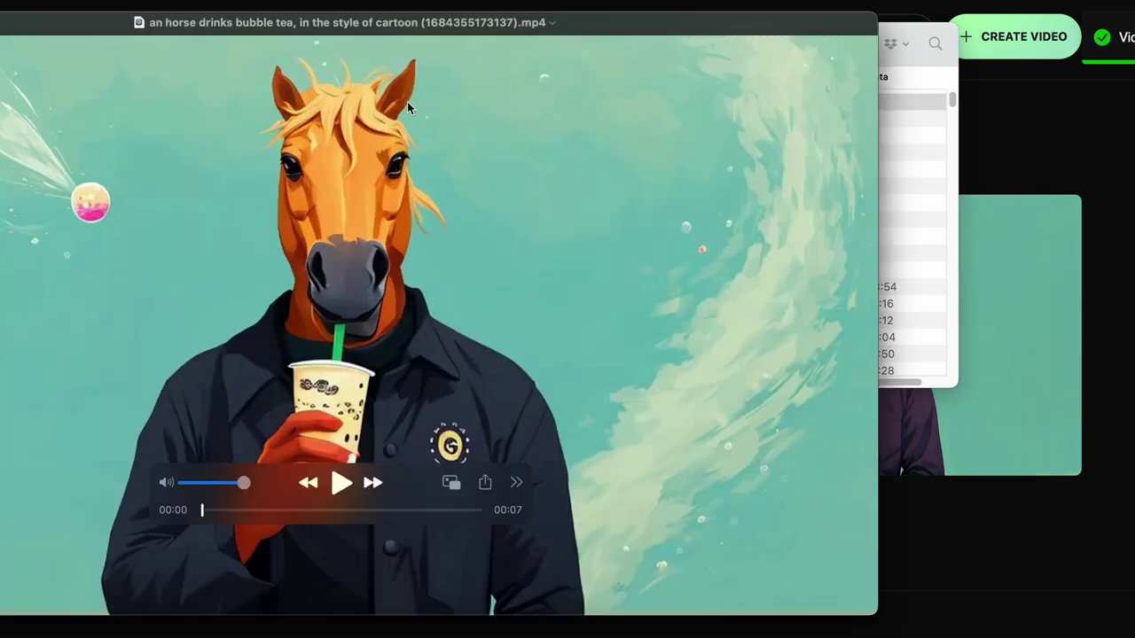
pyautogui.moveTo(879, 614); pyautogui.dragTo(993, 637)
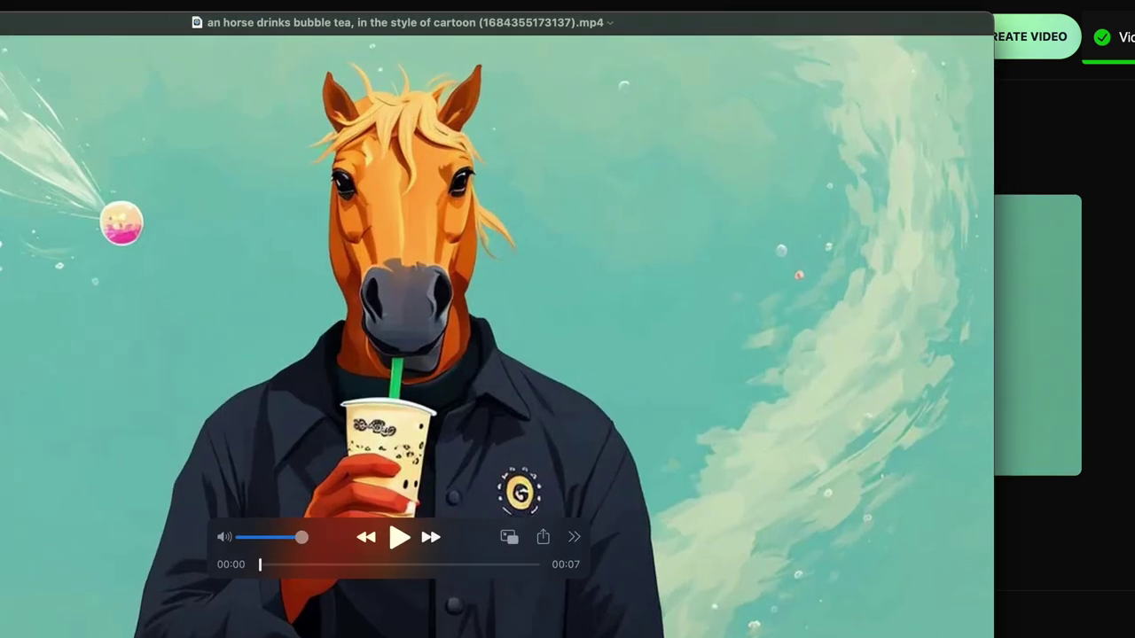
pyautogui.press('super+w')
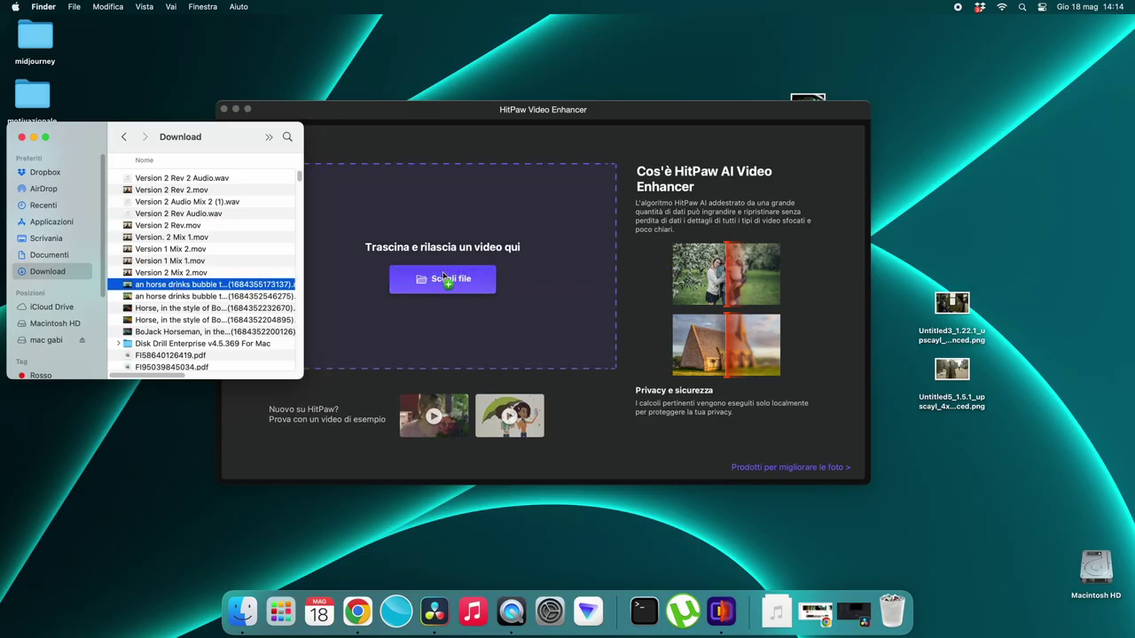
# Load the horse bubble tea MP4 into HitPaw, try the face and colourising models, and use Modello di animazione
pyautogui.moveTo(443, 278); pyautogui.dragTo(445, 279)
pyautogui.moveTo(533, 108); pyautogui.dragTo(511, 99)
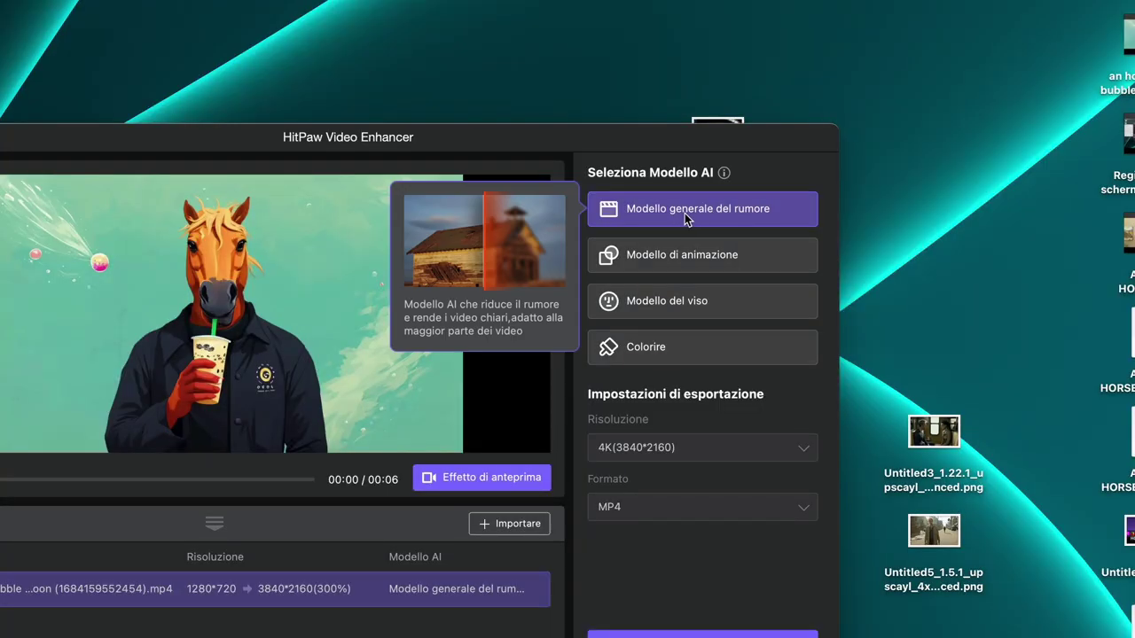
pyautogui.click(696, 180)
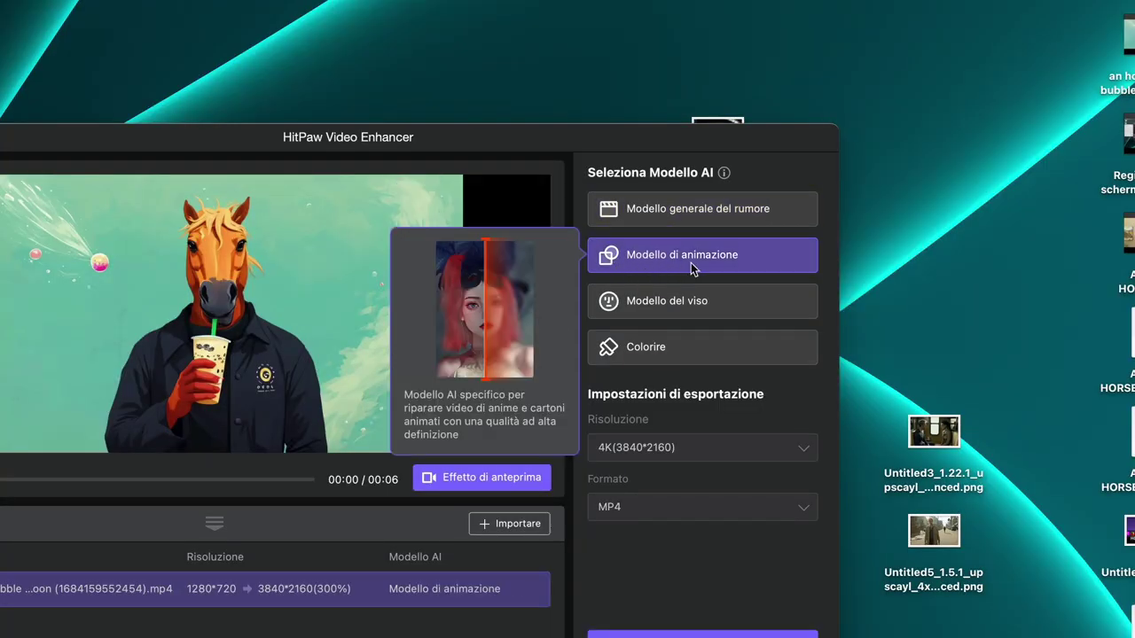
pyautogui.click(644, 317)
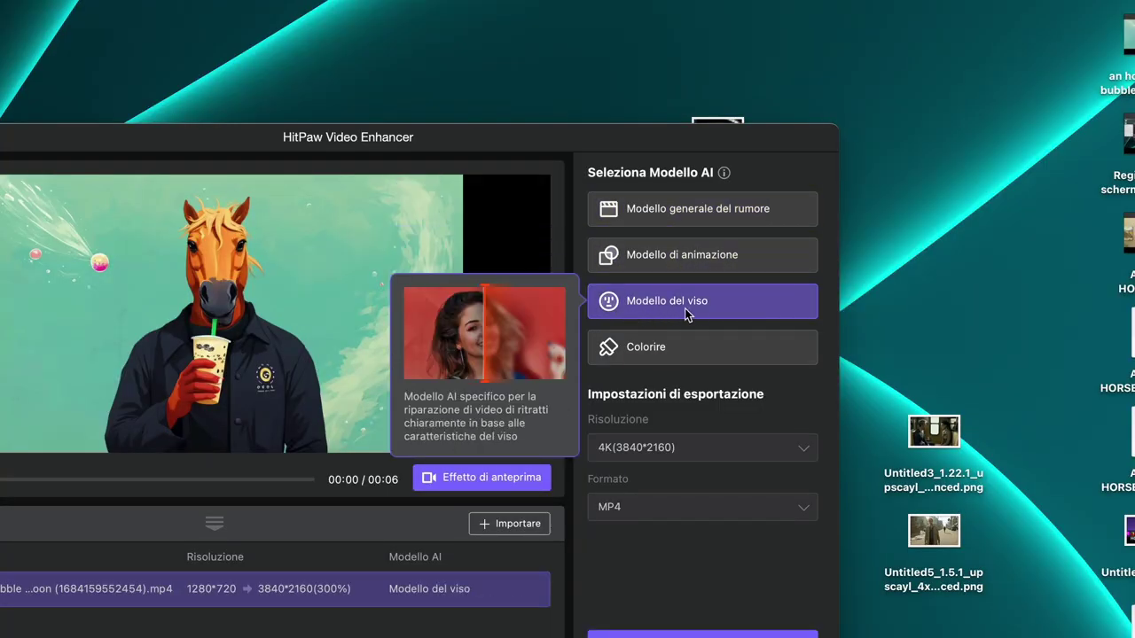
pyautogui.click(671, 358)
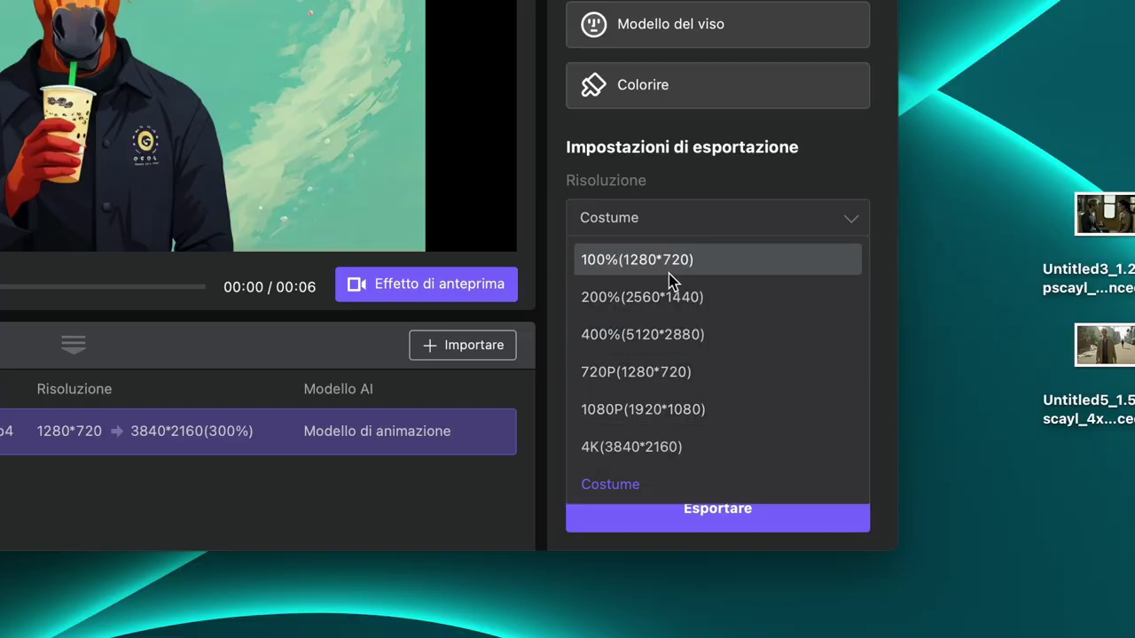
# Choose 4K(3840*2160) as the export resolution, keeping Formato on MP4
pyautogui.click(659, 446)
pyautogui.moveTo(647, 0)
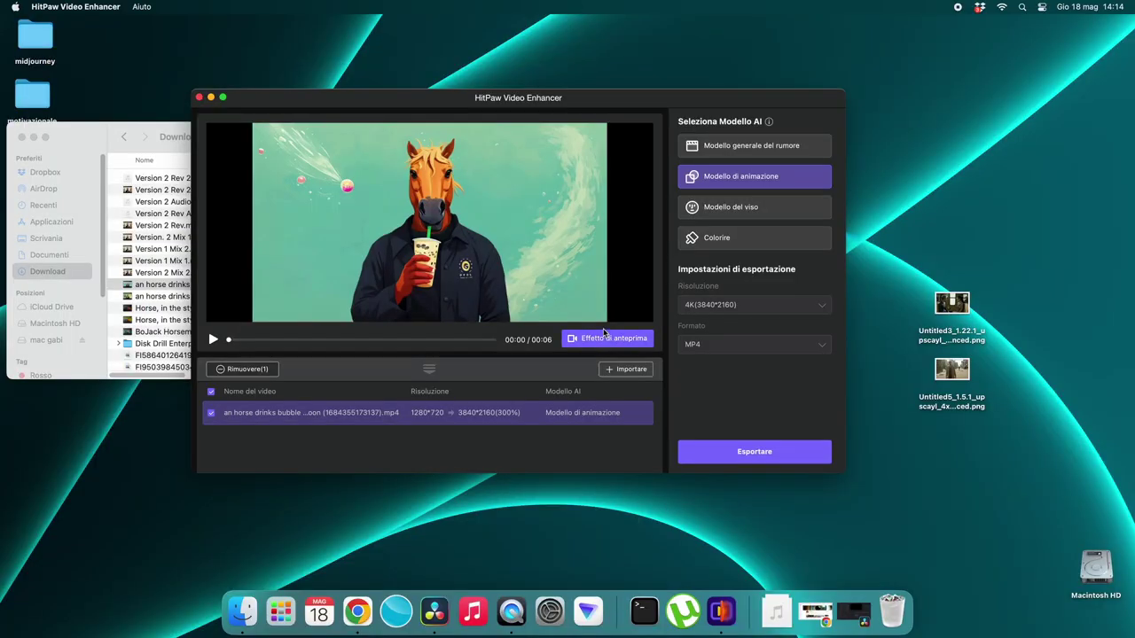
# Preview the original against the 4K animation result, then export the clip to Scrivania
pyautogui.click(609, 343)
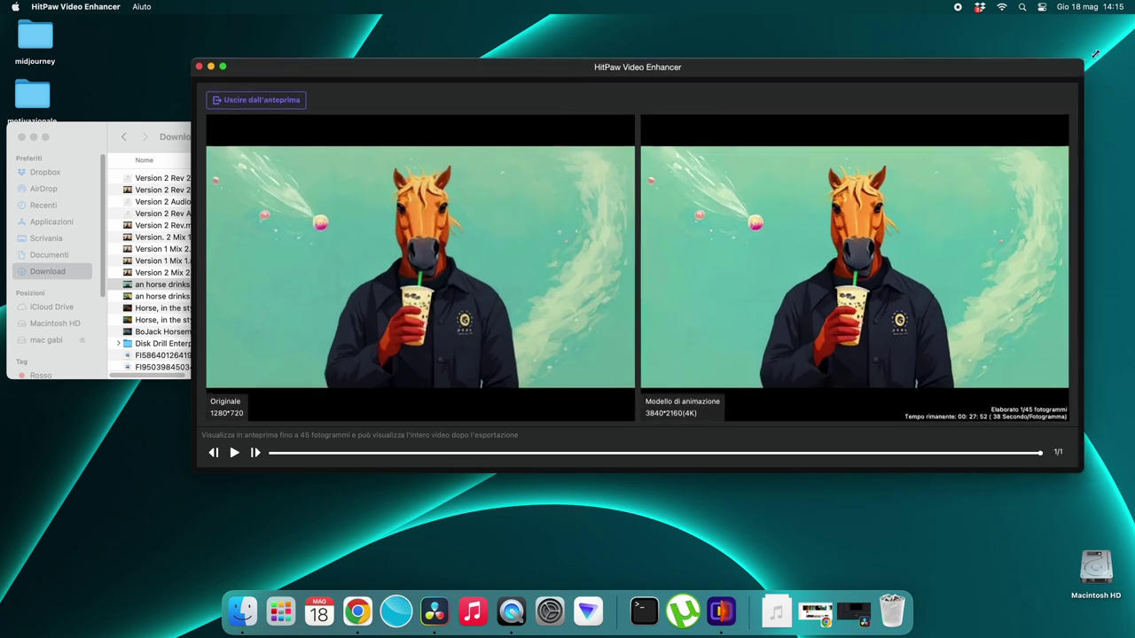
pyautogui.moveTo(189, 472); pyautogui.dragTo(3, 618)
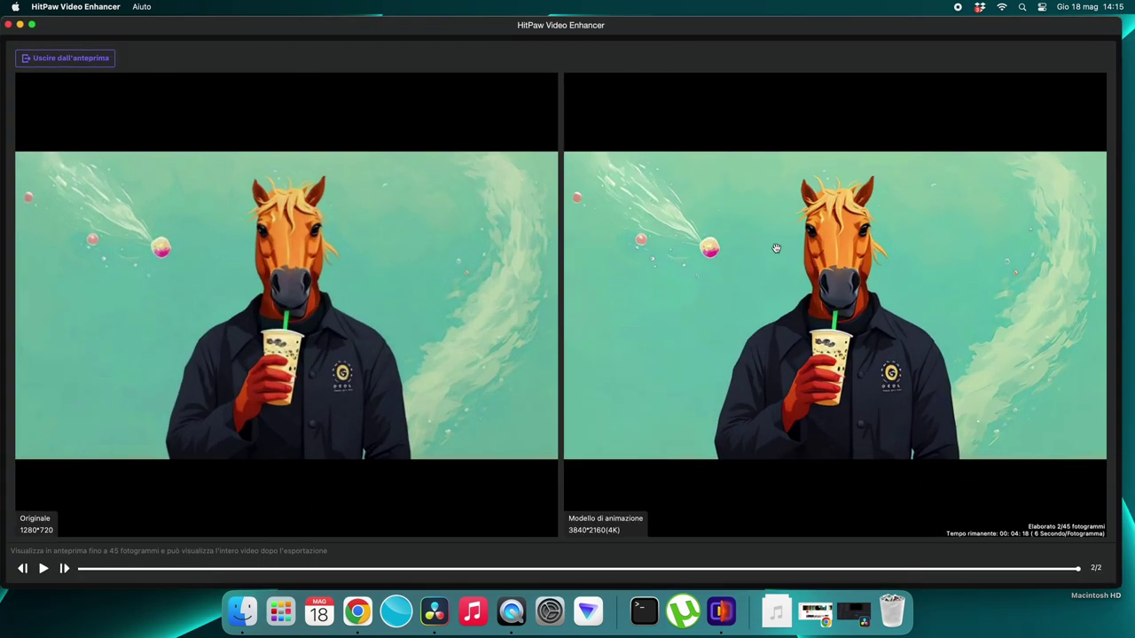
pyautogui.press('Escape')
pyautogui.click(1019, 572)
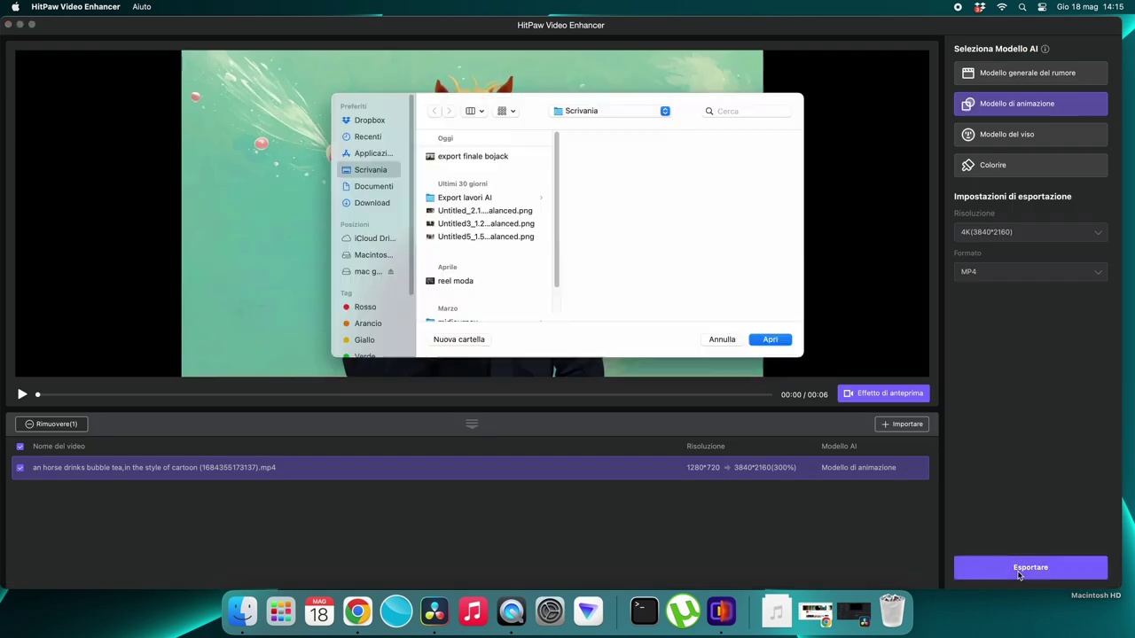
pyautogui.click(769, 340)
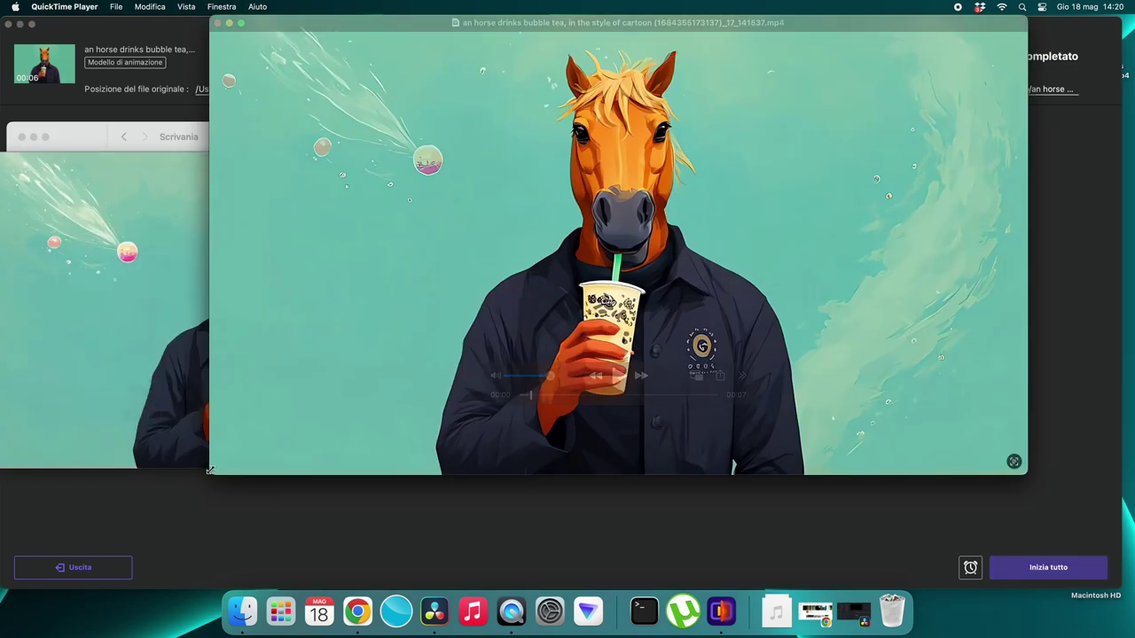
# Arrange the original and upscaled horse clips side by side in QuickTime, alternating which is in front
pyautogui.moveTo(178, 463); pyautogui.dragTo(57, 521)
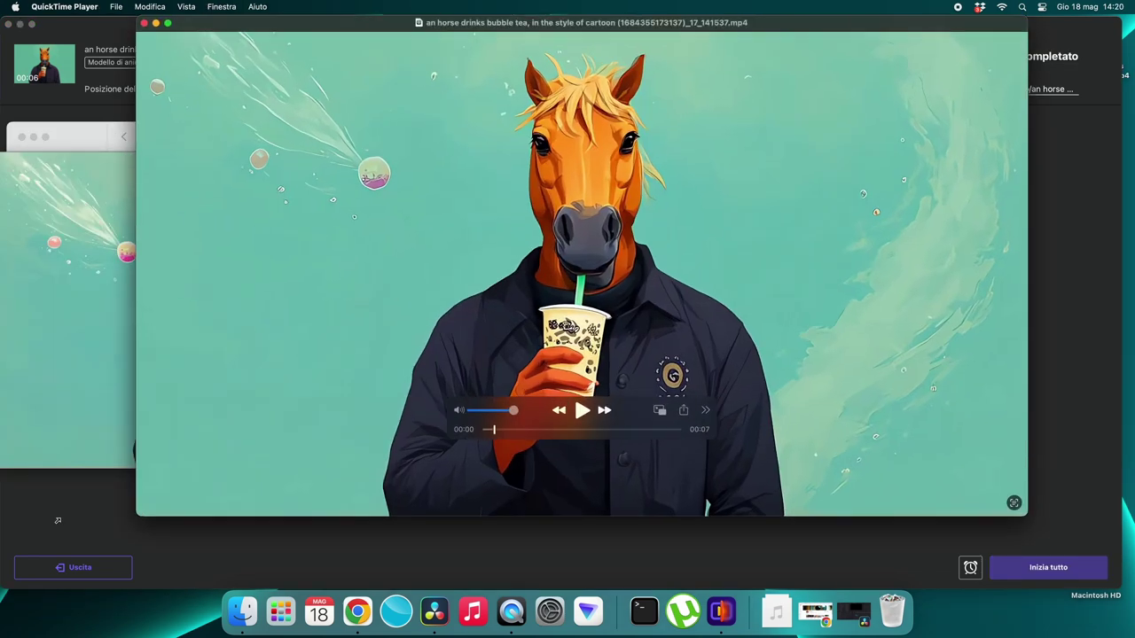
pyautogui.moveTo(268, 370); pyautogui.dragTo(416, 383)
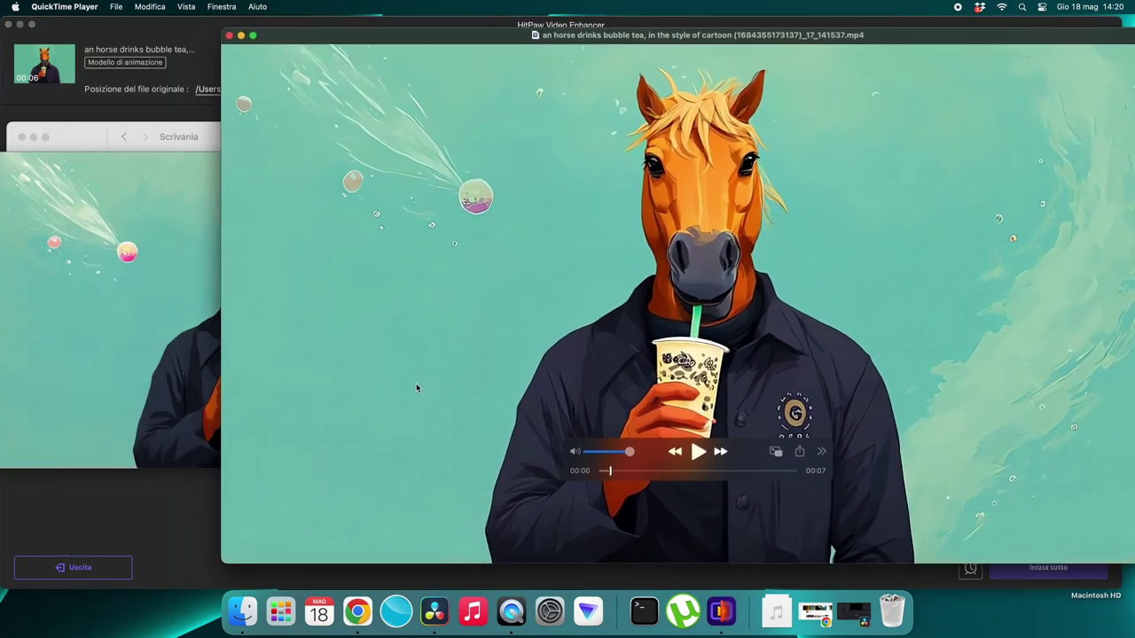
pyautogui.click(155, 224)
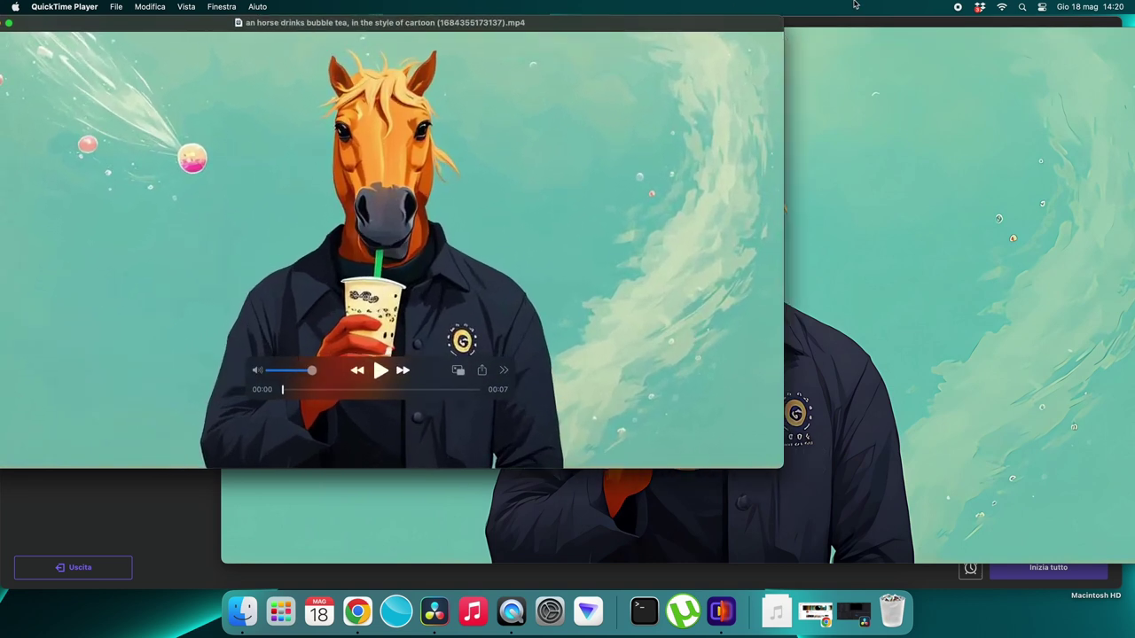
pyautogui.moveTo(781, 462); pyautogui.dragTo(981, 628)
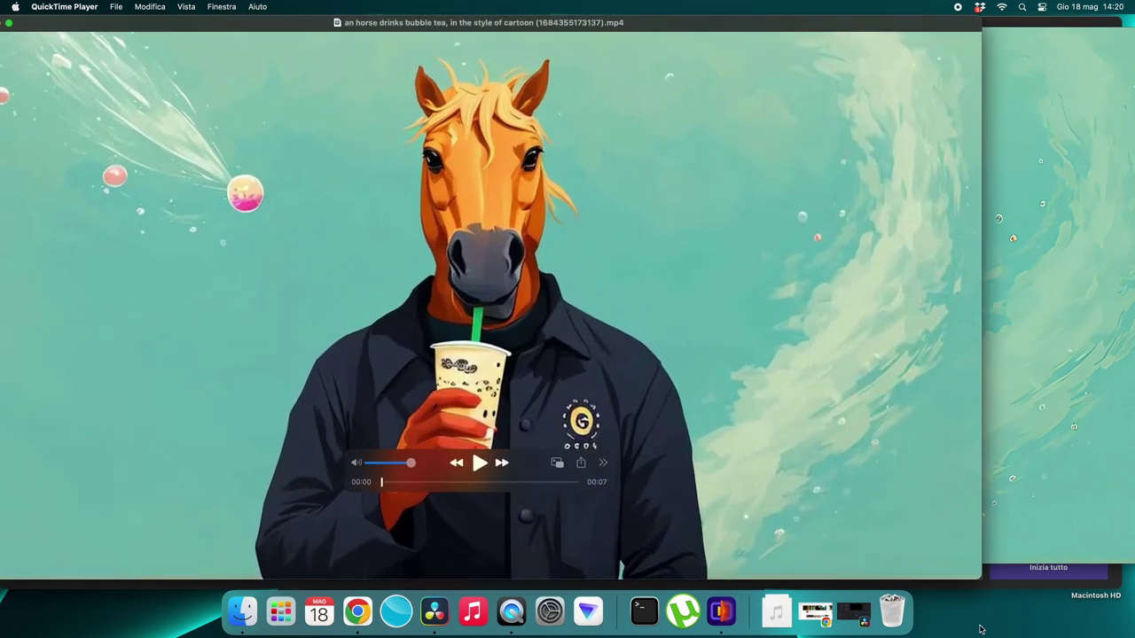
pyautogui.click(989, 241)
pyautogui.moveTo(559, 233); pyautogui.dragTo(432, 234)
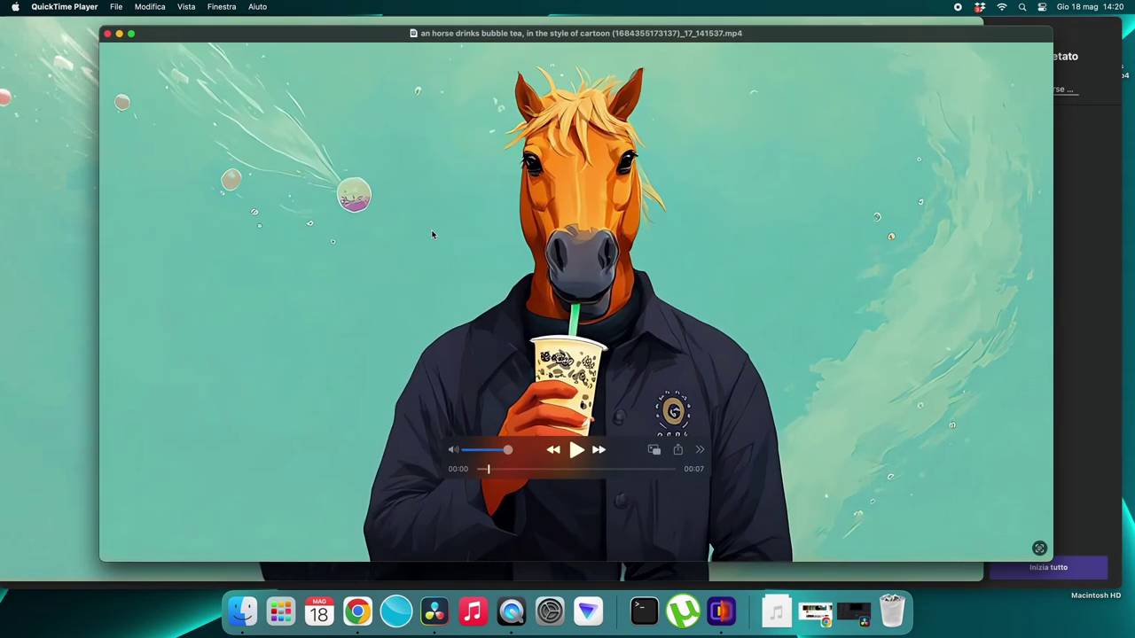
pyautogui.click(60, 204)
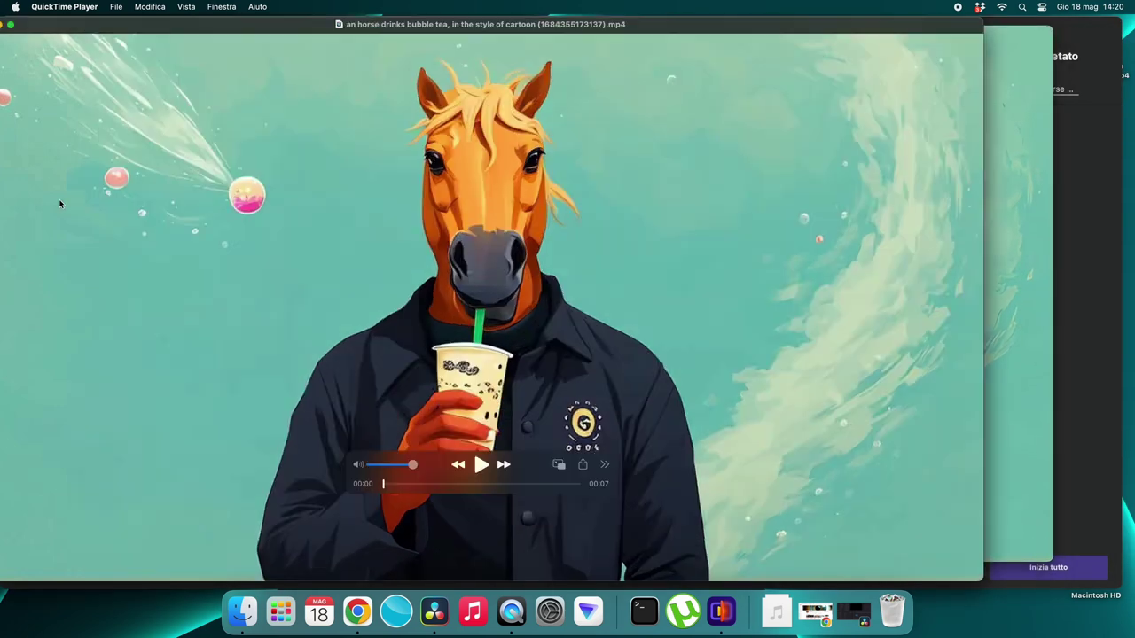
pyautogui.click(1027, 181)
pyautogui.moveTo(594, 185); pyautogui.dragTo(714, 185)
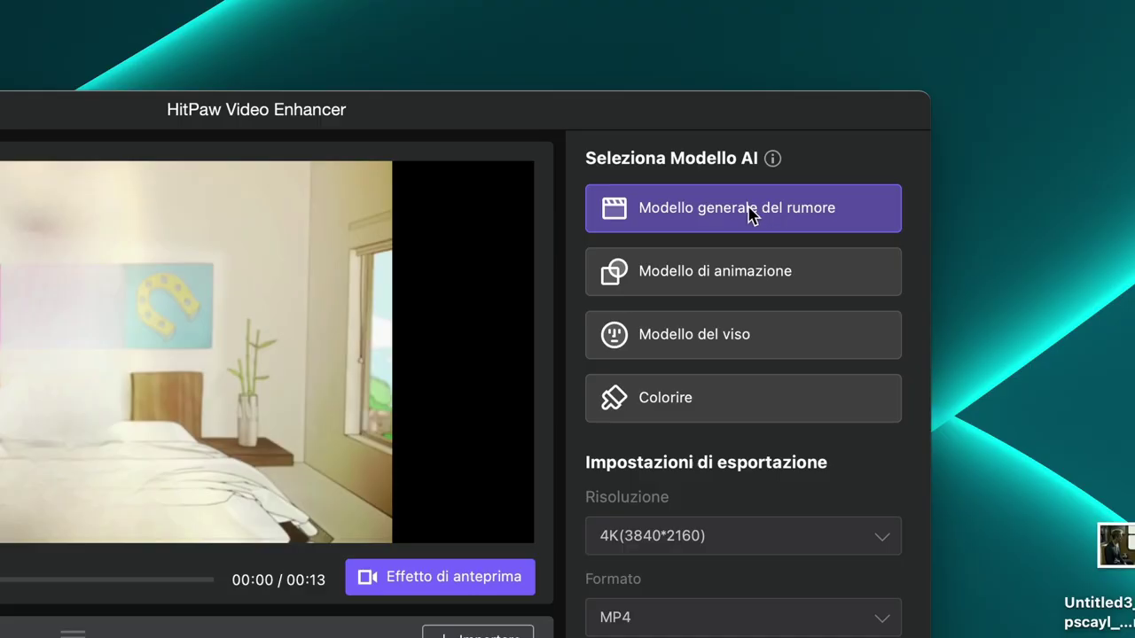
# Export the bedroom clip as 4K(3840*2160) MP4 with Modello generale del rumore to the chosen folder
pyautogui.moveTo(755, 143)
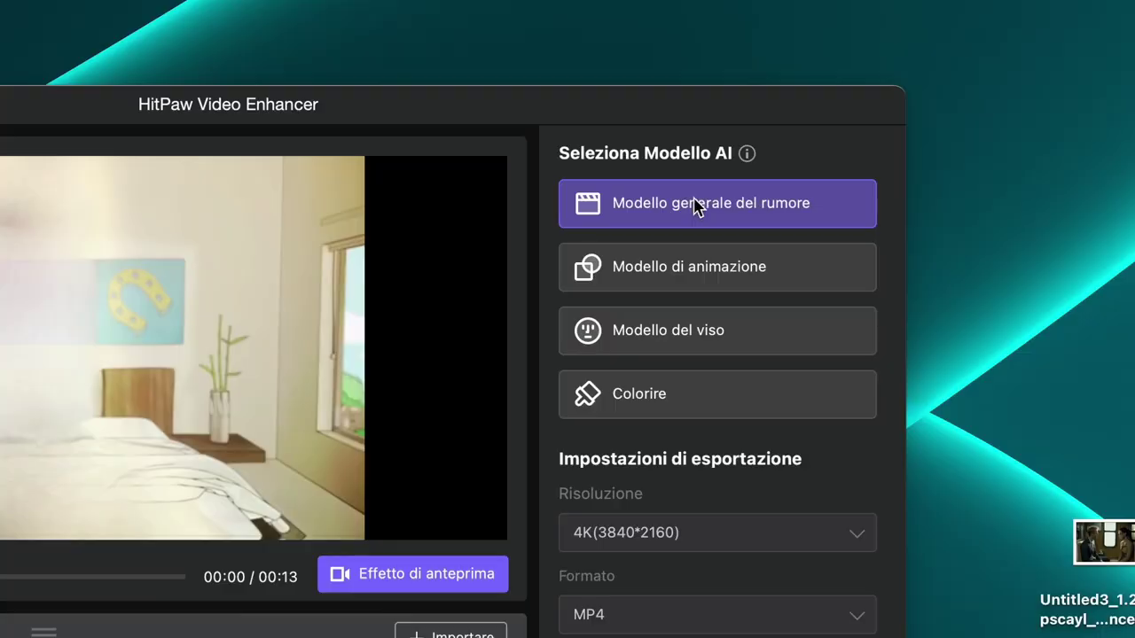
pyautogui.moveTo(648, 211)
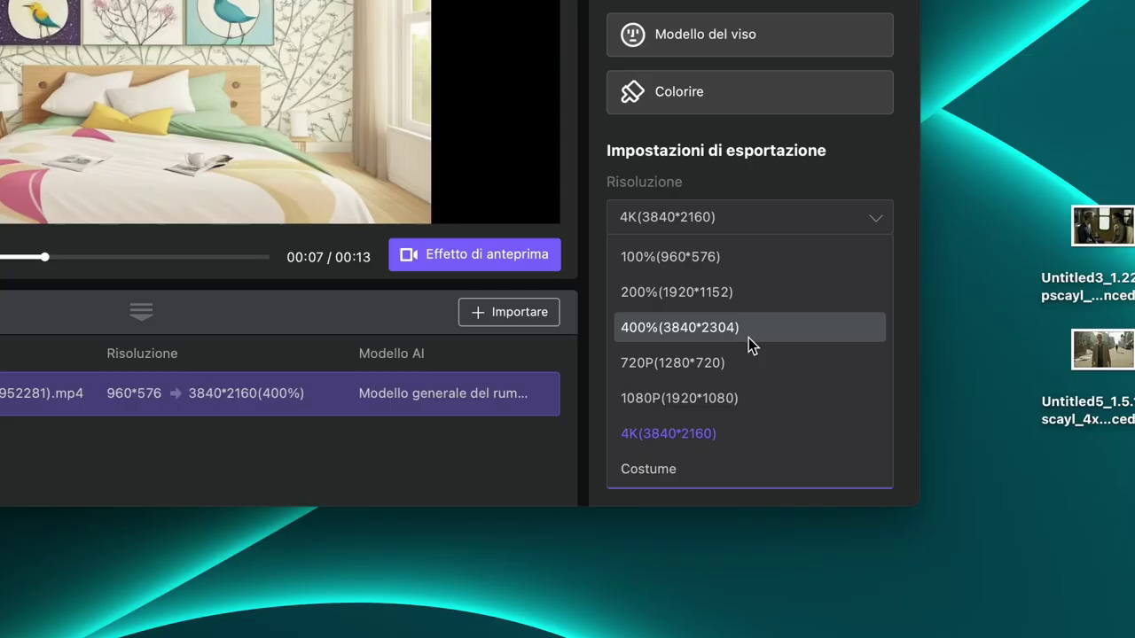
pyautogui.click(734, 433)
pyautogui.click(728, 470)
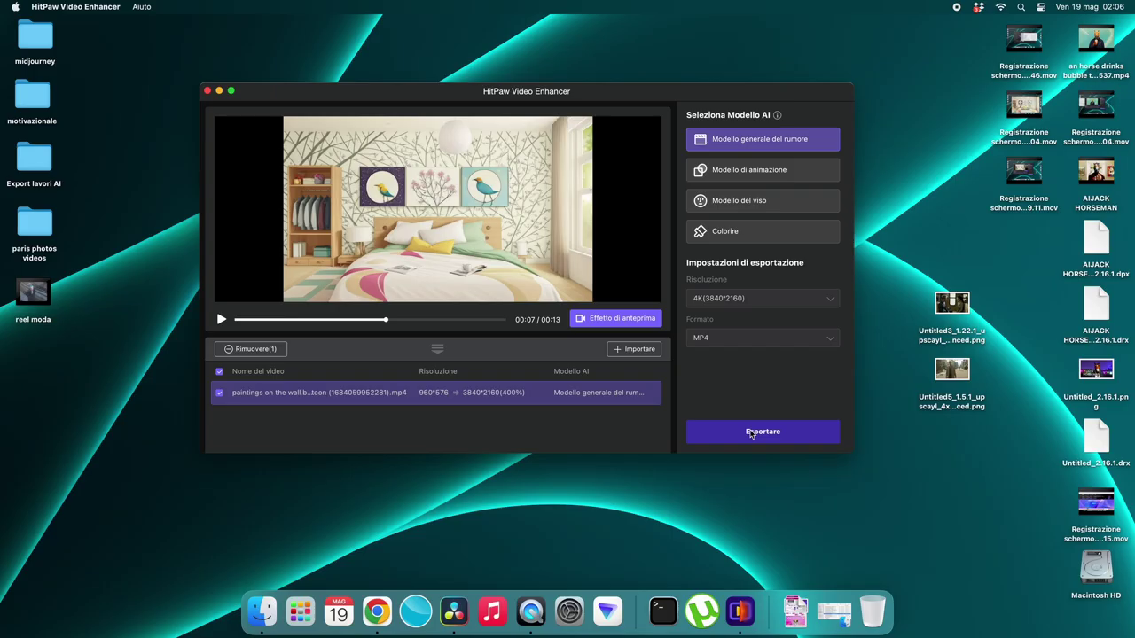
pyautogui.click(767, 340)
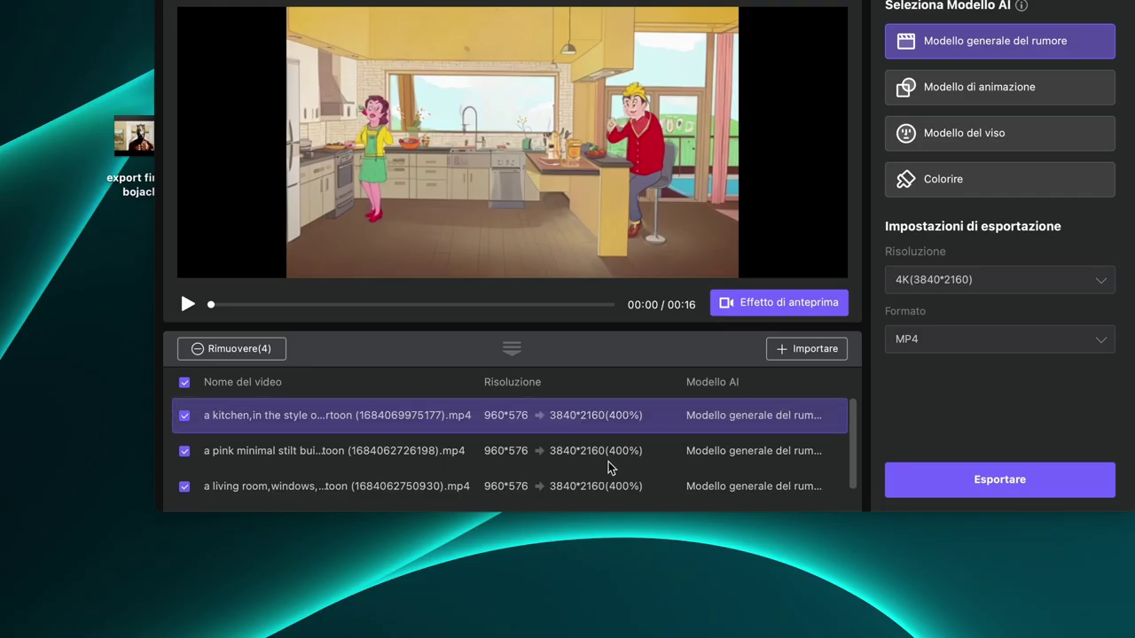
# Scroll through the queue of four cartoon clips, each set 960×576 → 3840×2160 (400%)
pyautogui.scroll(-2, 608, 461)
pyautogui.scroll(2, 630, 466)
pyautogui.scroll(-2, 855, 422)
pyautogui.scroll(2, 854, 419)
pyautogui.scroll(-2, 853, 444)
pyautogui.scroll(2, 855, 426)
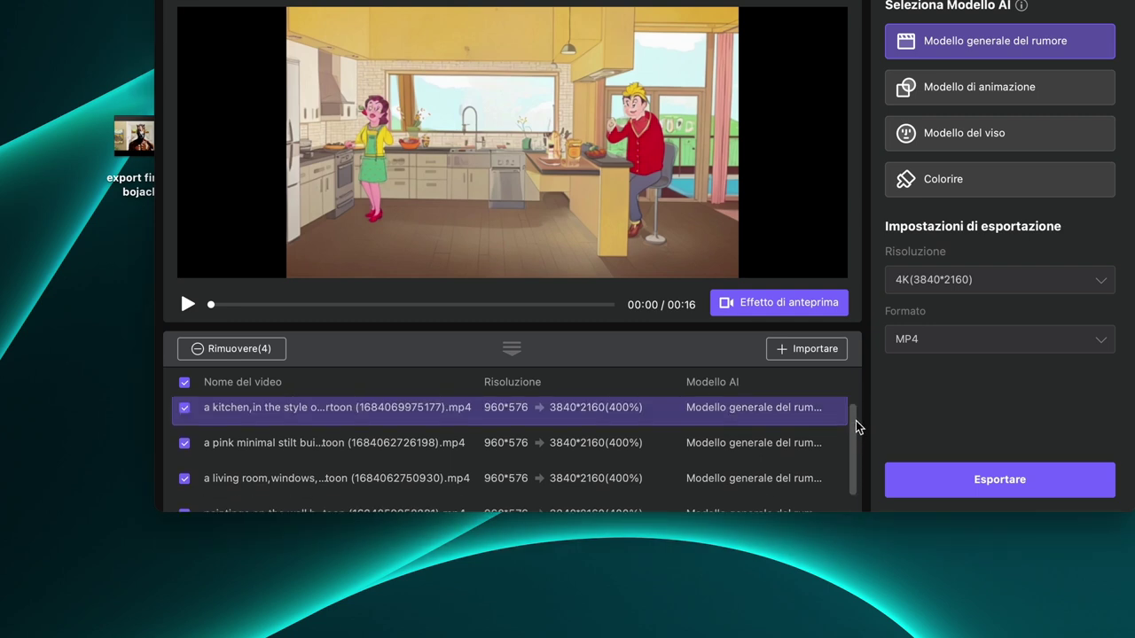
pyautogui.scroll(-2, 856, 430)
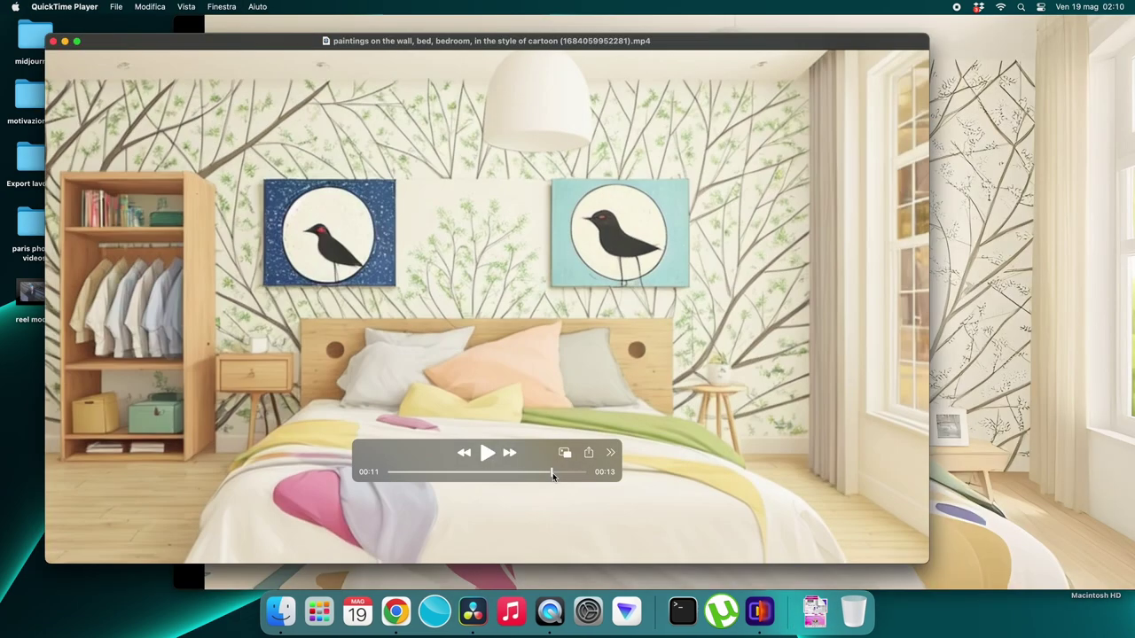
# Compare the original and exported 4K bedroom clips at 00:06, alternating which window is in front
pyautogui.click(482, 470)
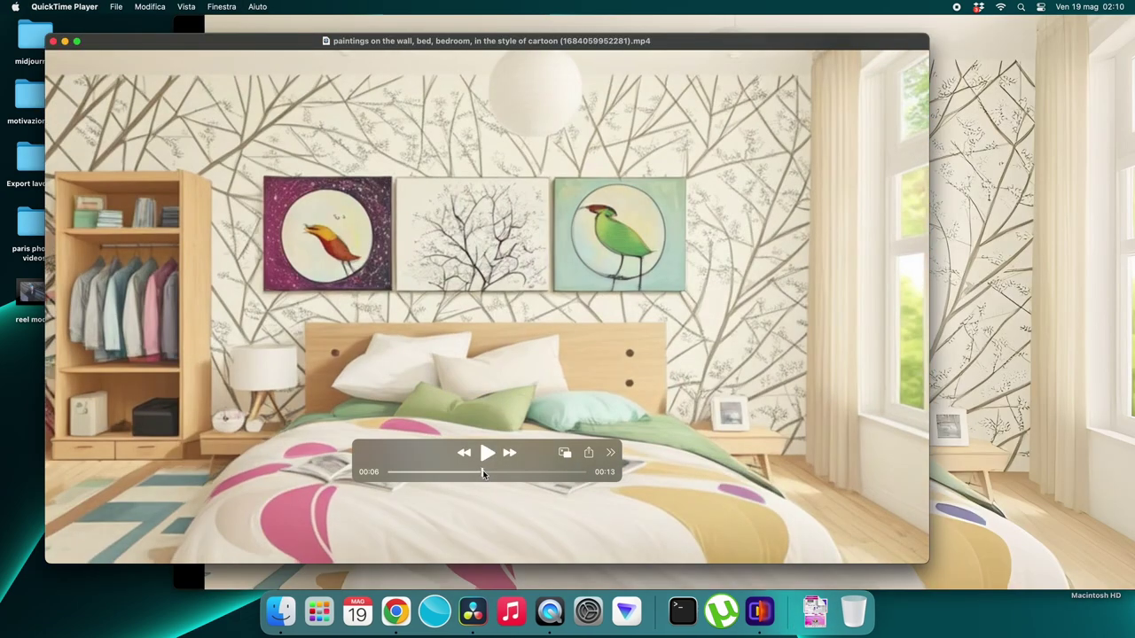
pyautogui.click(989, 282)
pyautogui.moveTo(989, 282); pyautogui.dragTo(901, 285)
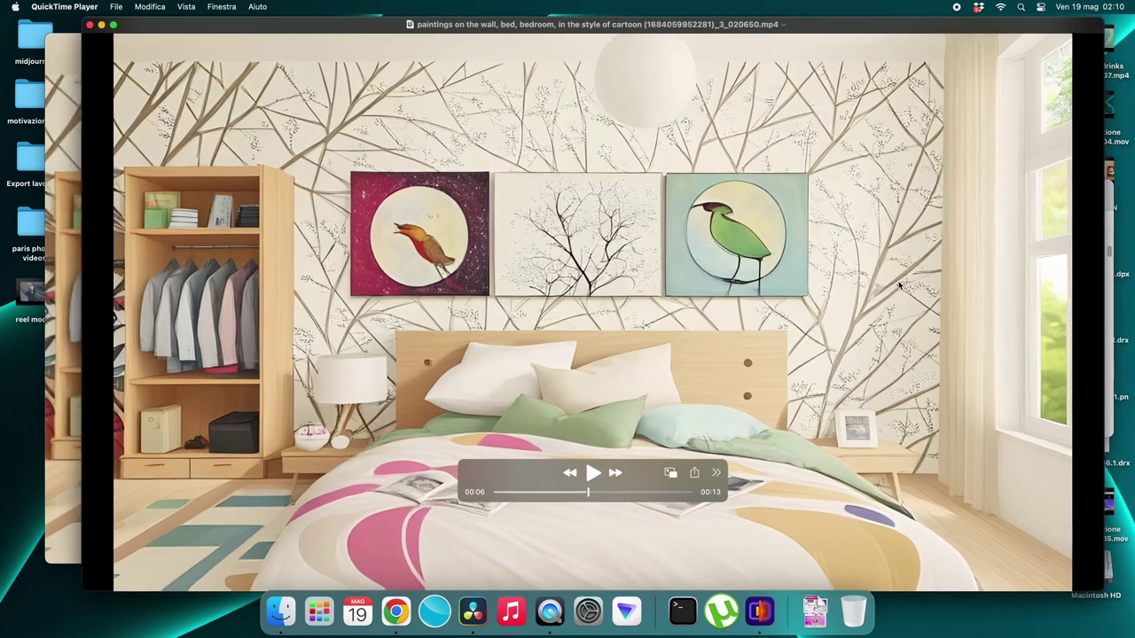
pyautogui.click(75, 231)
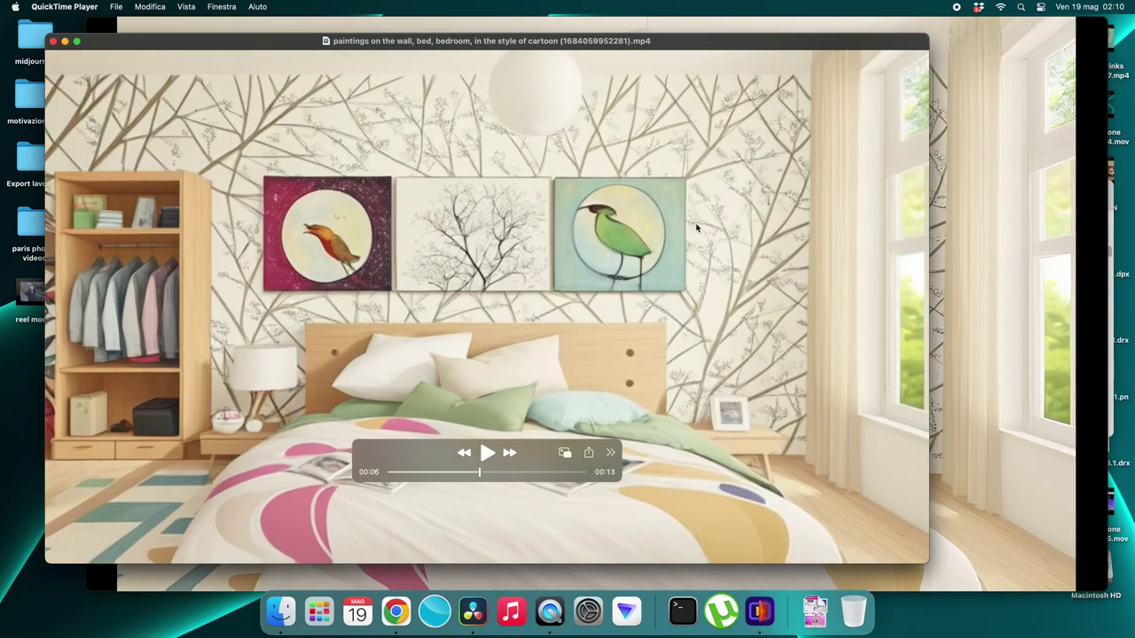
pyautogui.click(1010, 210)
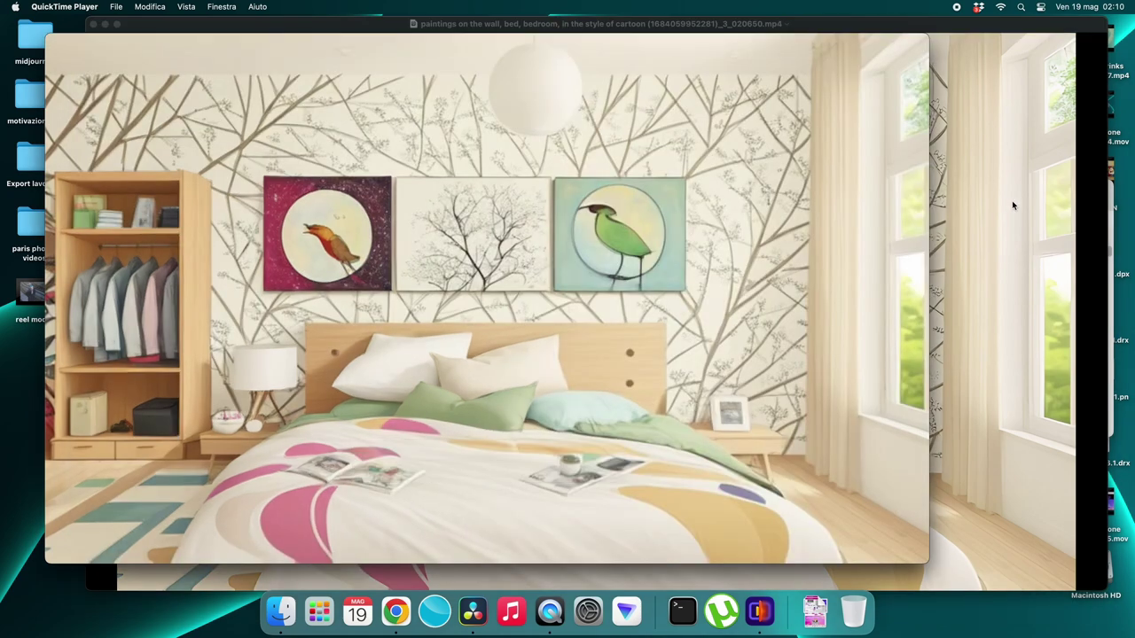
pyautogui.click(1011, 200)
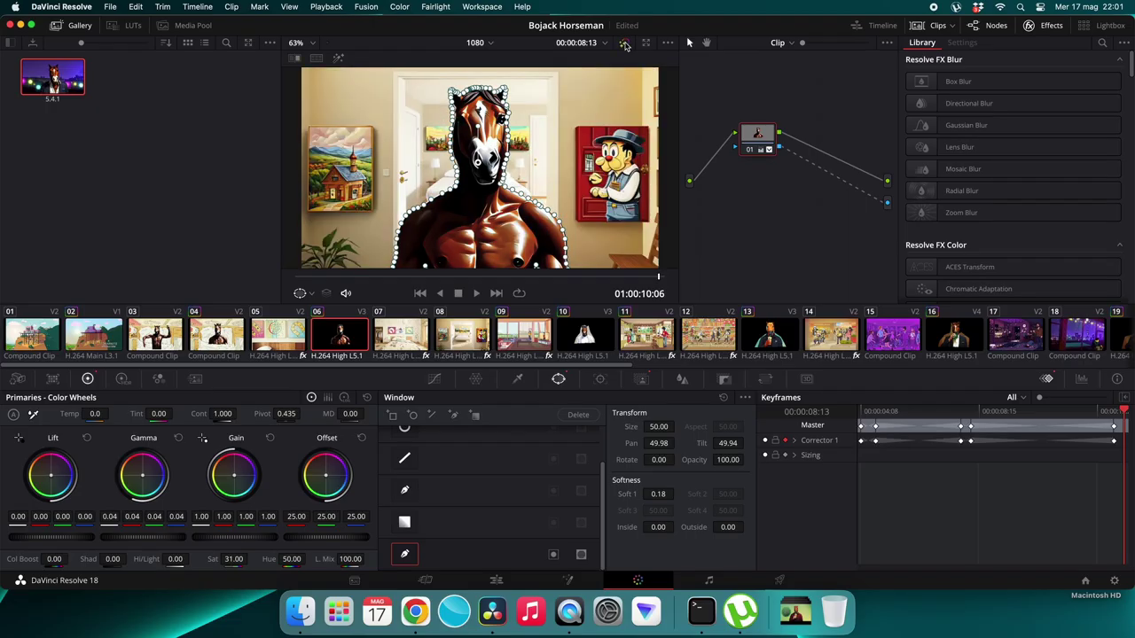
pyautogui.click(624, 44)
pyautogui.click(624, 44)
pyautogui.click(625, 45)
pyautogui.click(624, 45)
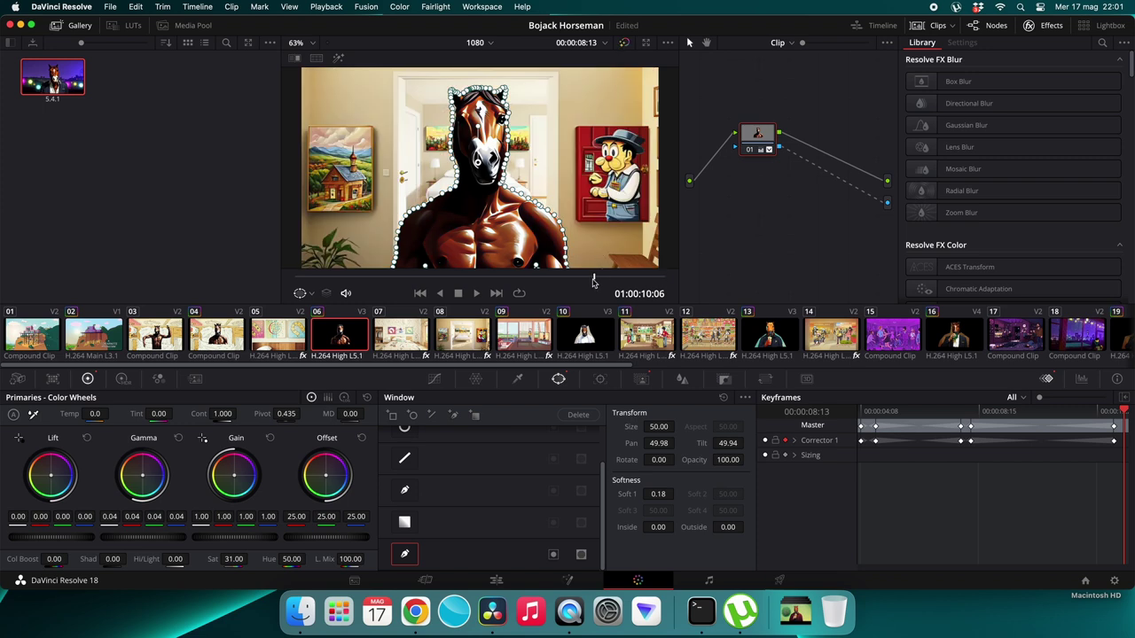